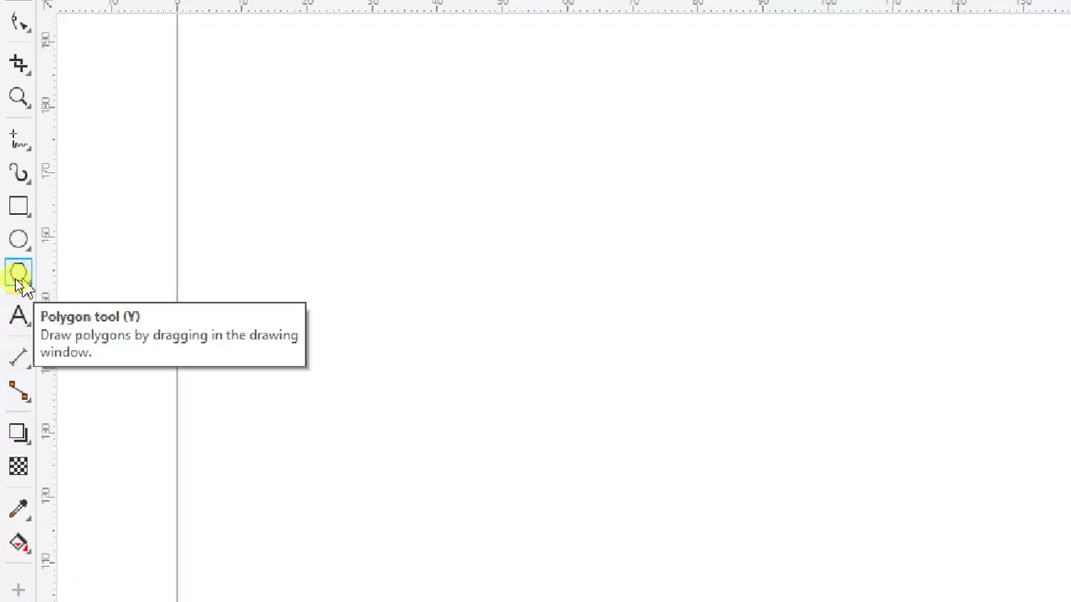
Draw a six-sided polygon about 11.5 mm wide and 13.2 mm high near the page's upper-left area
click(29, 280)
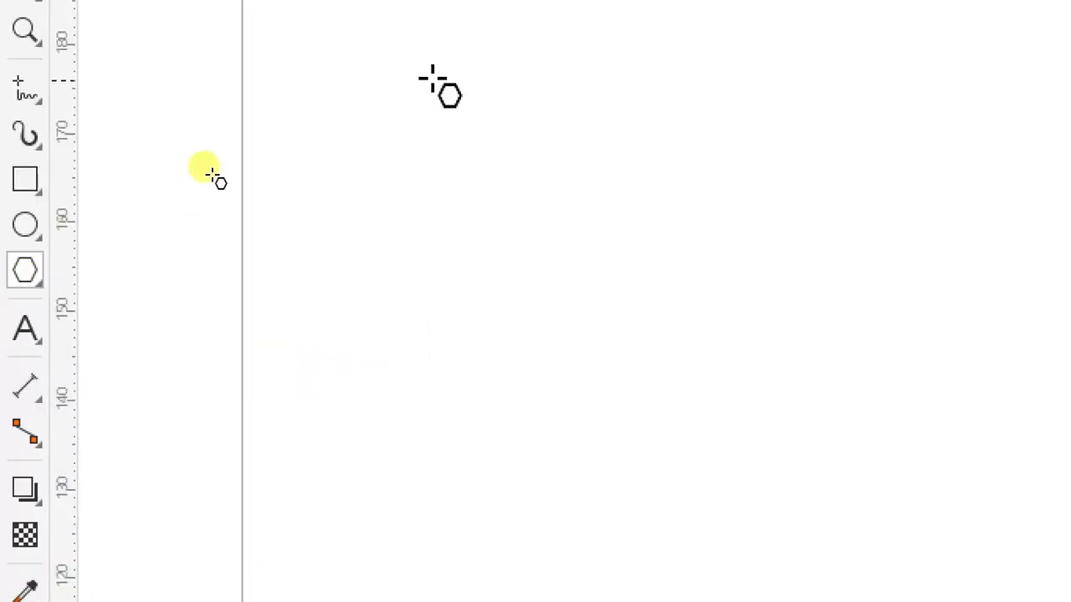
drag(408, 84, 524, 201)
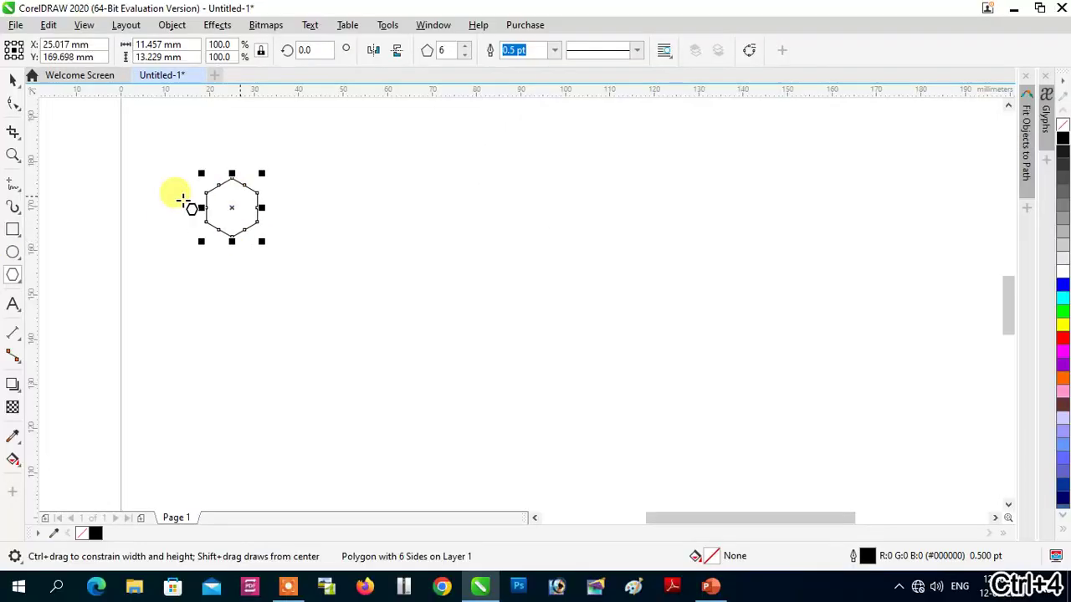
click(13, 78)
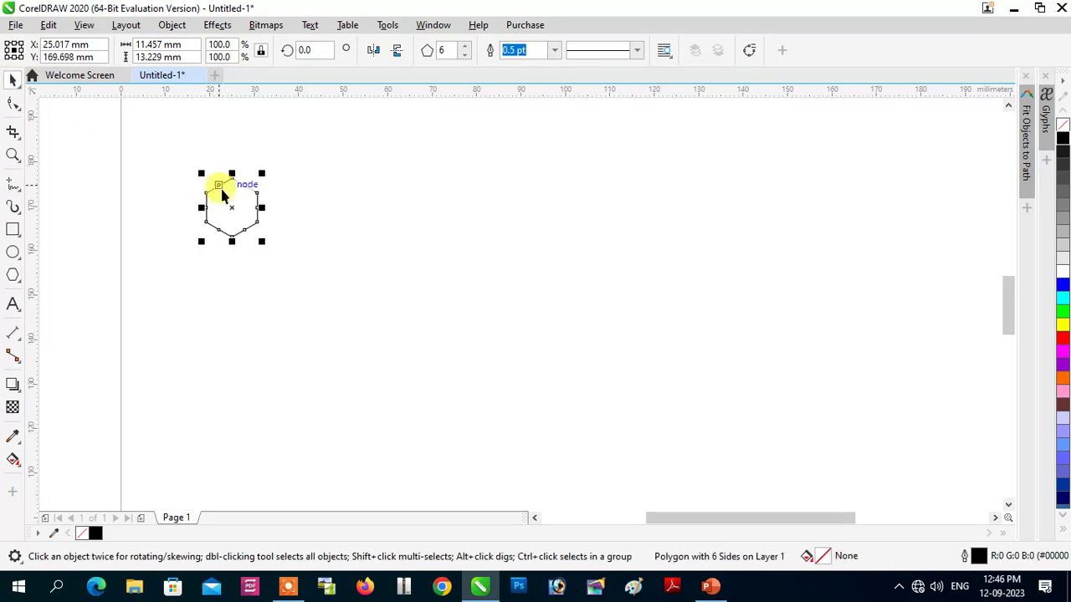
Copy and paste the hexagon, placing the copy directly to its right so their vertical sides meet
click(51, 24)
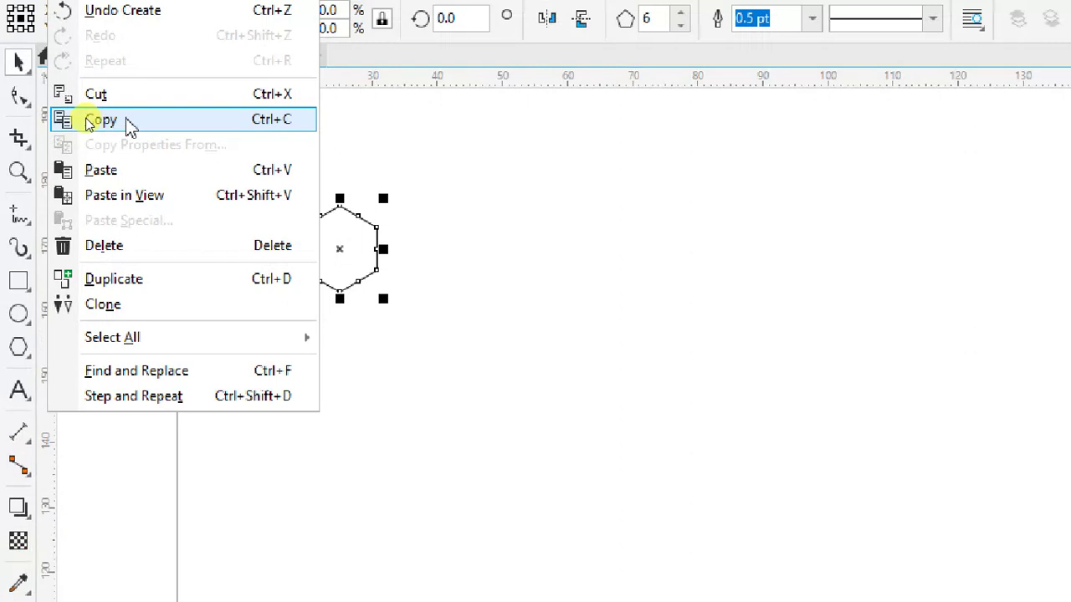
click(127, 122)
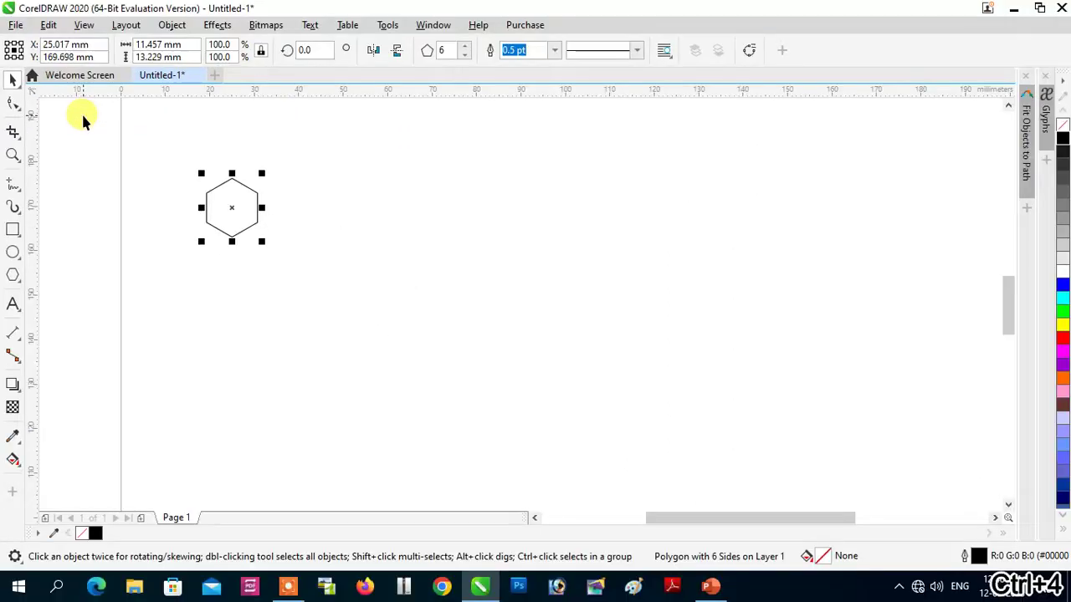
click(48, 25)
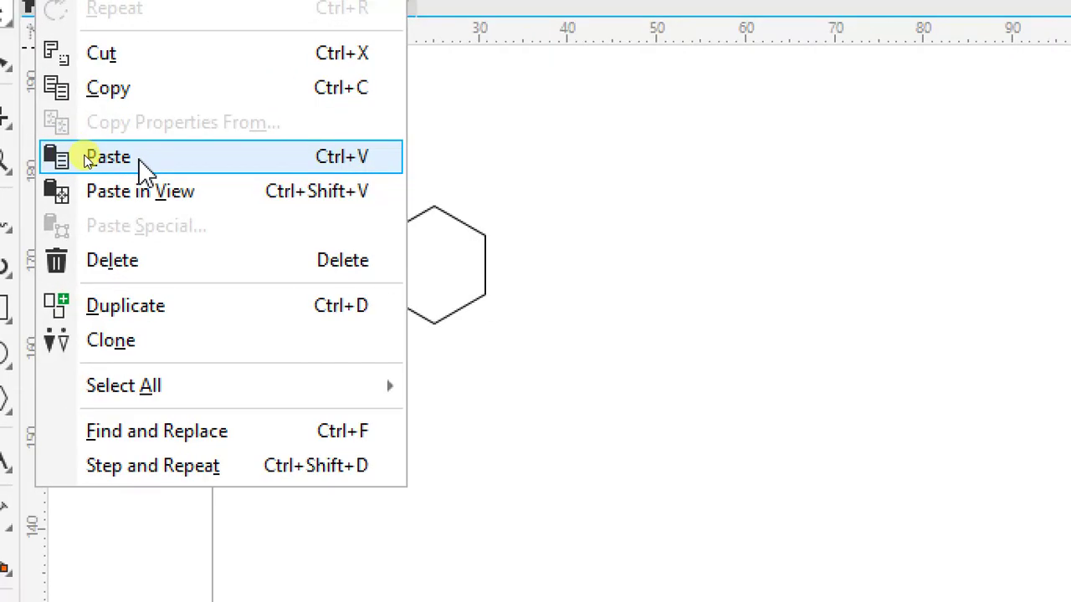
click(141, 165)
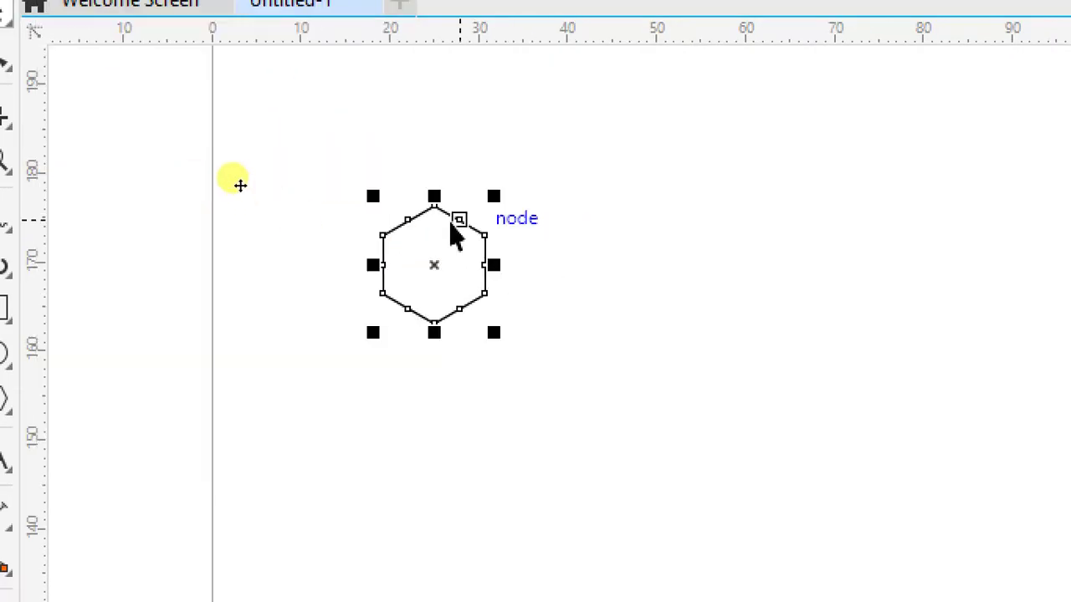
drag(471, 224, 576, 234)
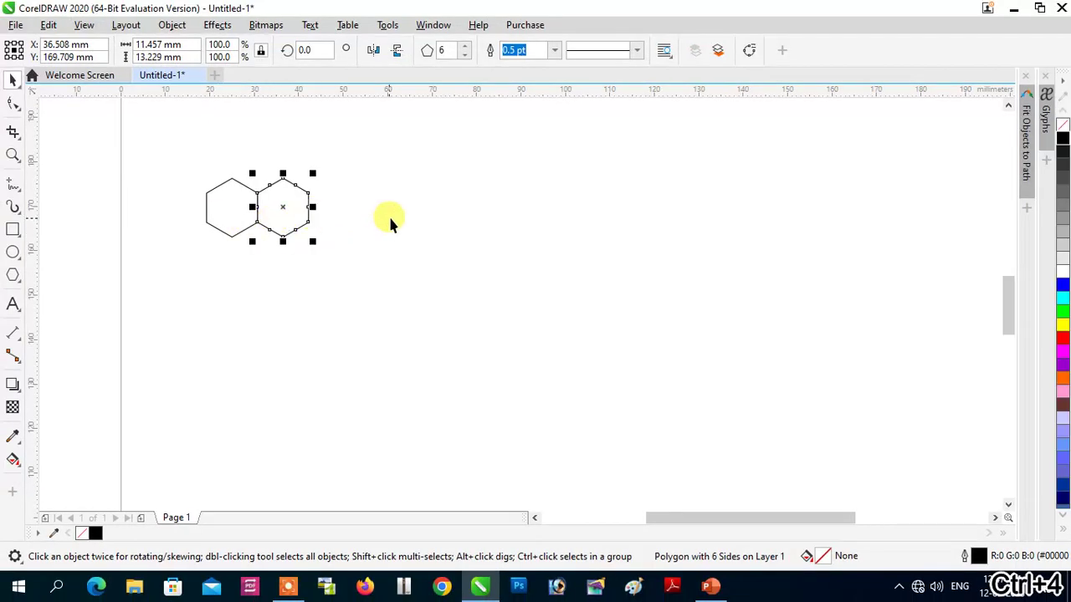
Duplicate the pair of hexagons repeatedly to the right to form one continuous row of eight
click(726, 265)
drag(358, 159, 196, 296)
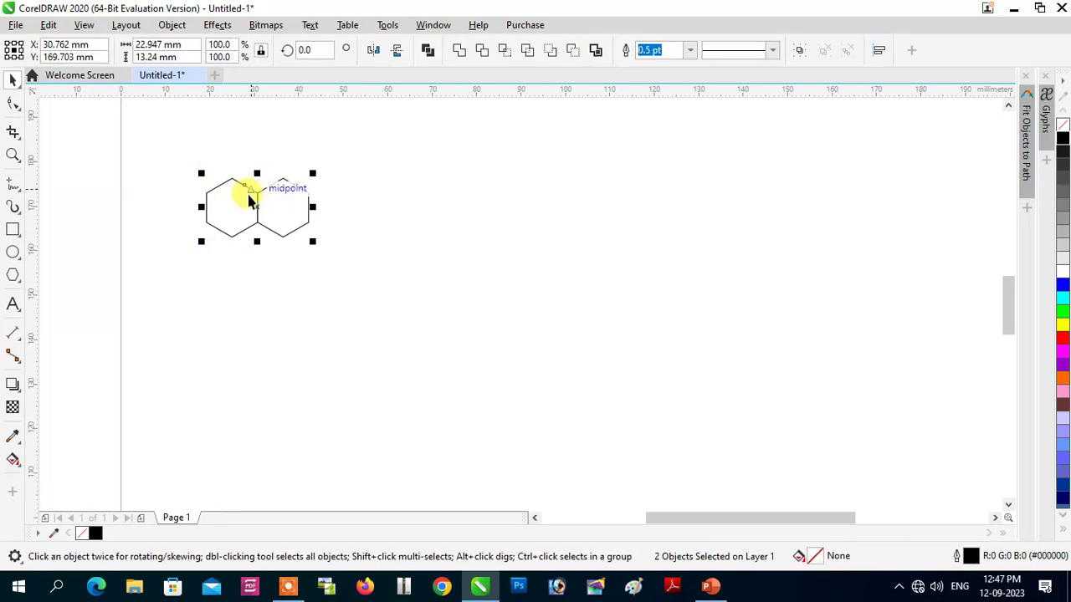
drag(254, 190, 559, 196)
click(536, 215)
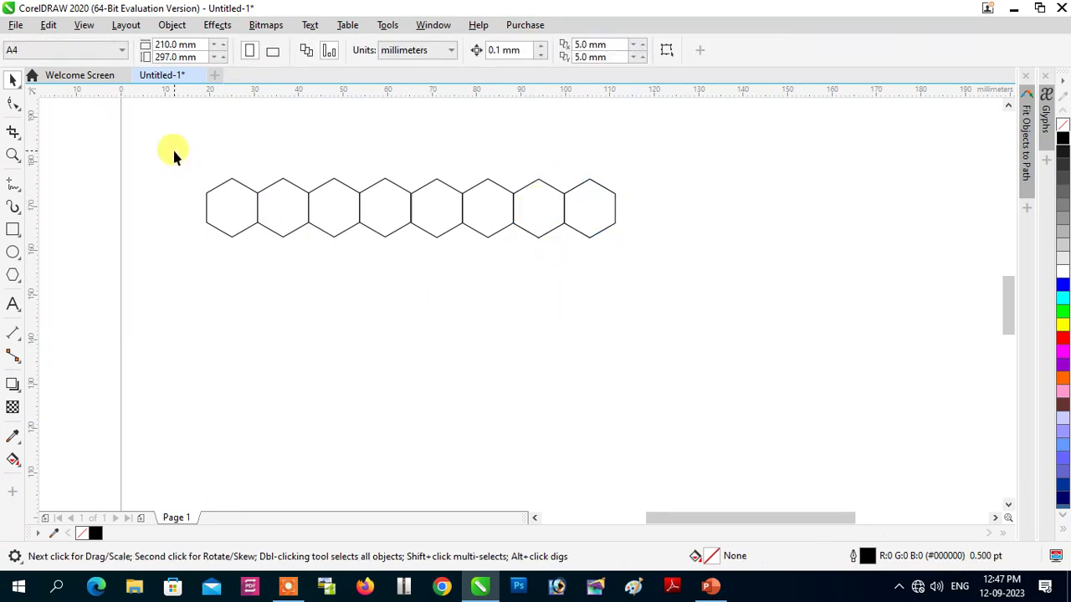
Copy the eight-hexagon row and fit the copies below it, staggered by half a hexagon, to form a five-row honeycomb
drag(161, 151, 458, 275)
drag(685, 286, 672, 288)
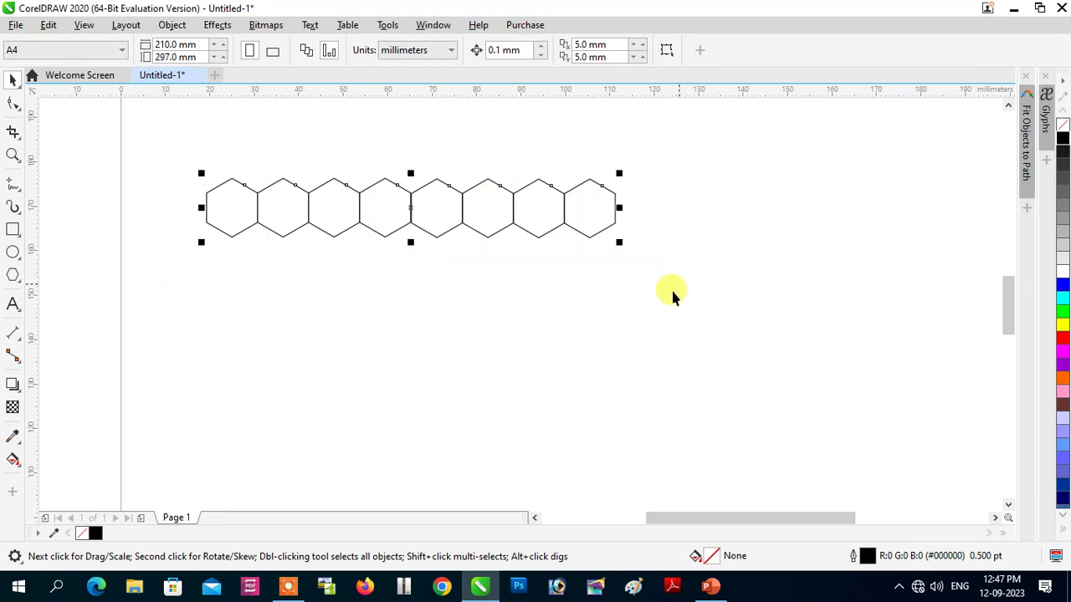
click(52, 26)
click(52, 27)
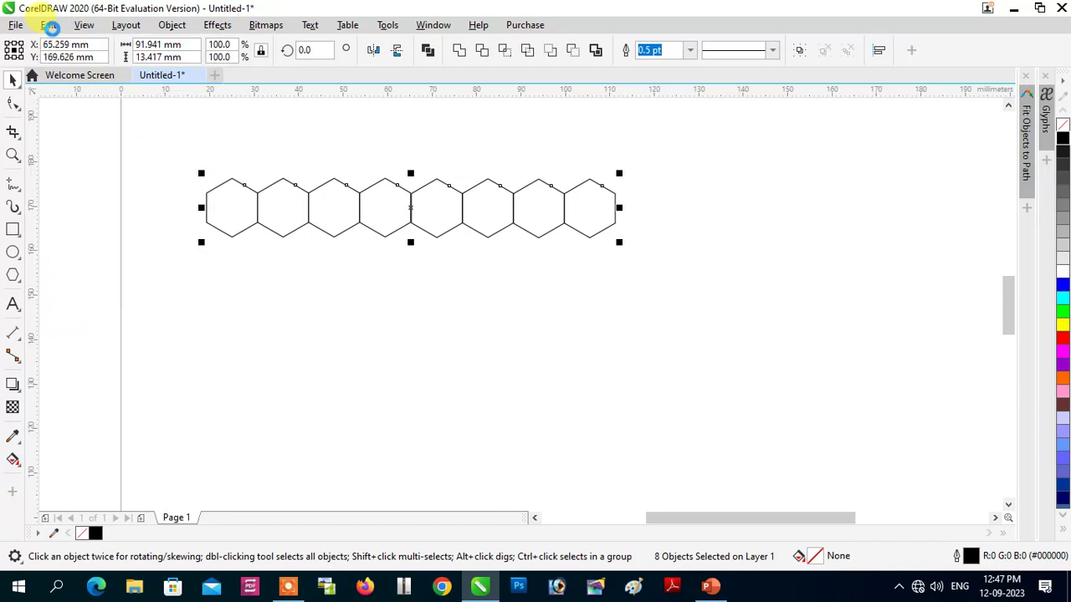
click(52, 27)
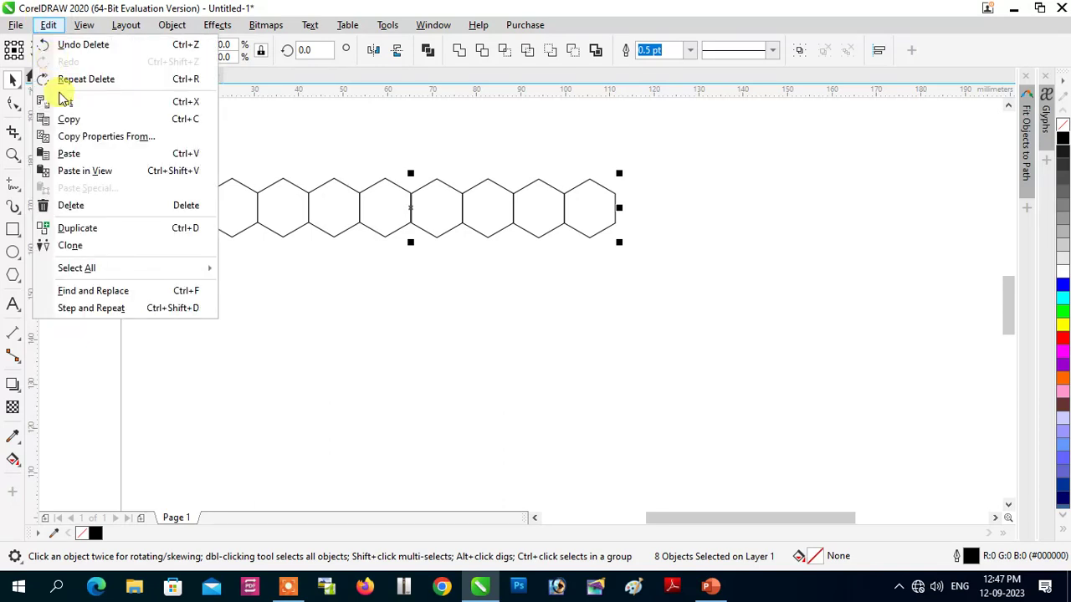
click(95, 153)
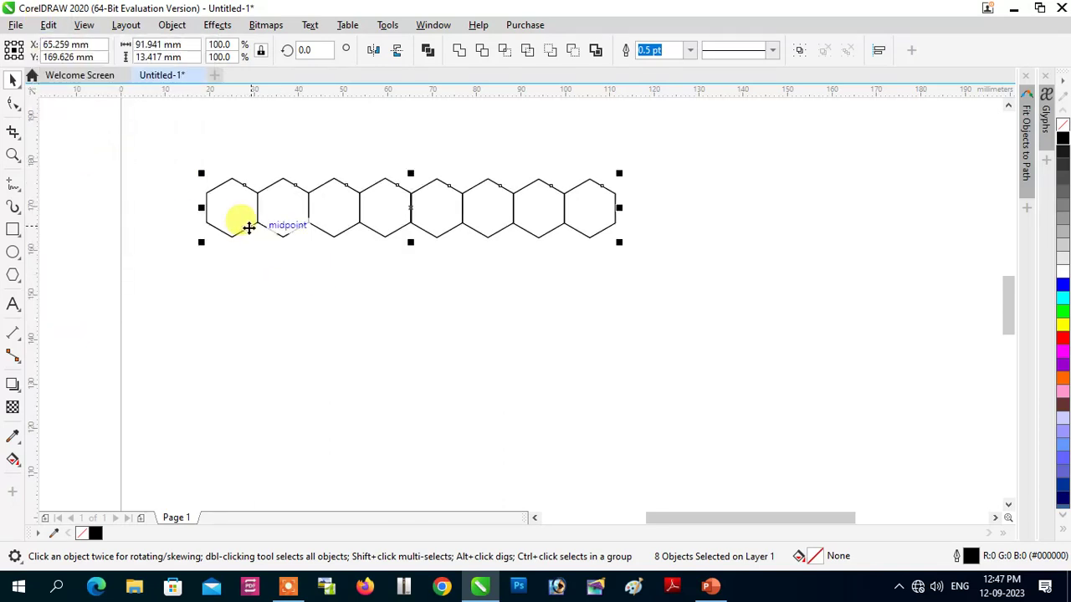
mouse_move(247, 228)
mouse_down()
mouse_move(256, 279)
mouse_move(282, 280)
mouse_move(262, 313)
mouse_move(244, 318)
mouse_move(264, 319)
mouse_move(299, 351)
mouse_move(304, 363)
mouse_move(290, 363)
mouse_up()
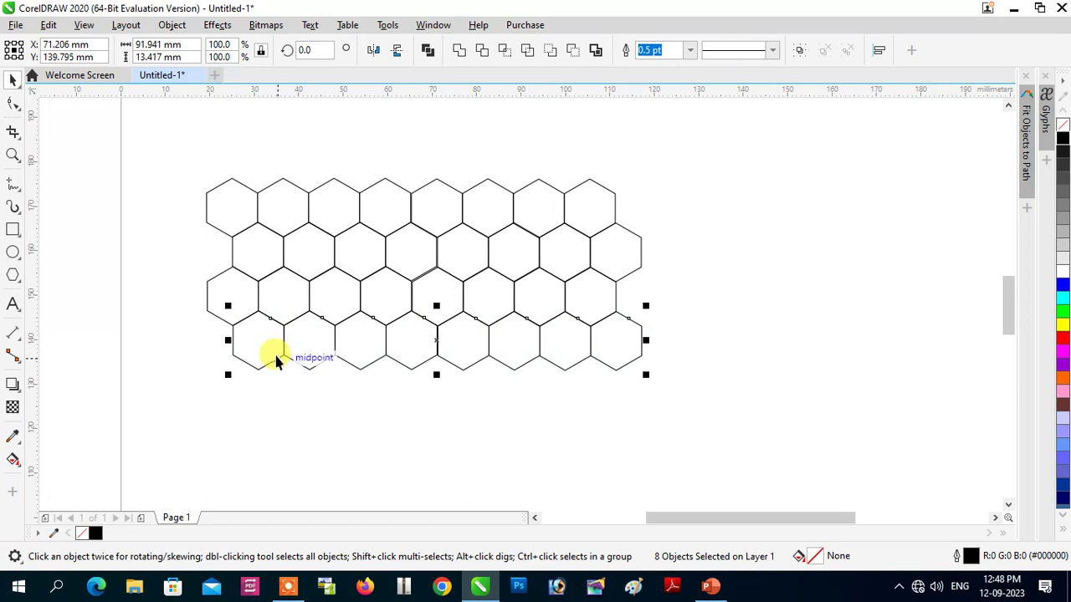
mouse_move(276, 357)
mouse_down()
mouse_move(233, 413)
mouse_move(245, 414)
mouse_up()
click(255, 424)
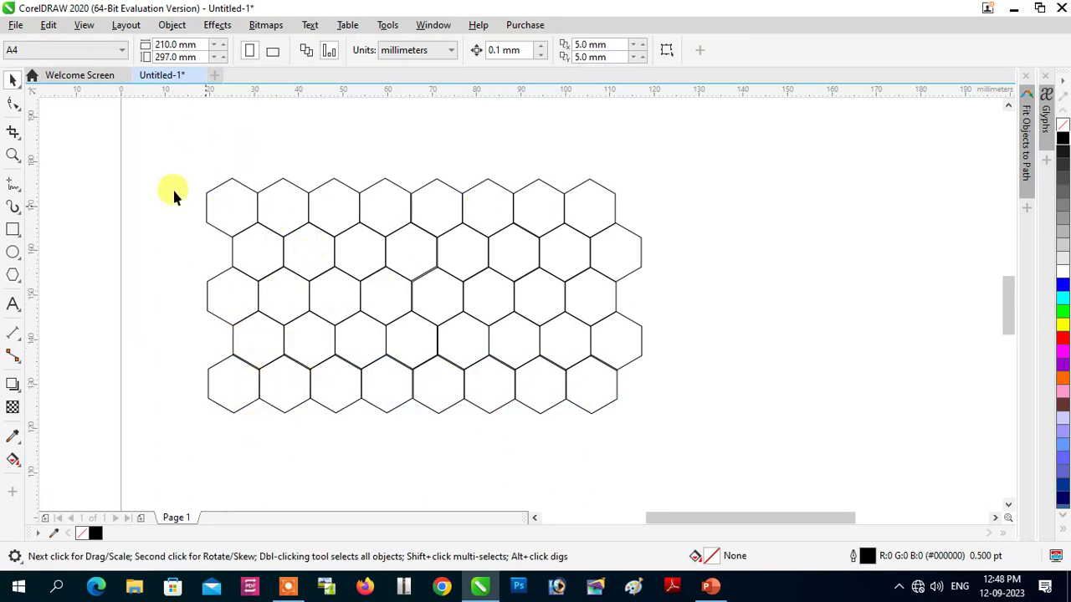
Fill the first, third, fifth and seventh hexagons of the top row with black
click(221, 188)
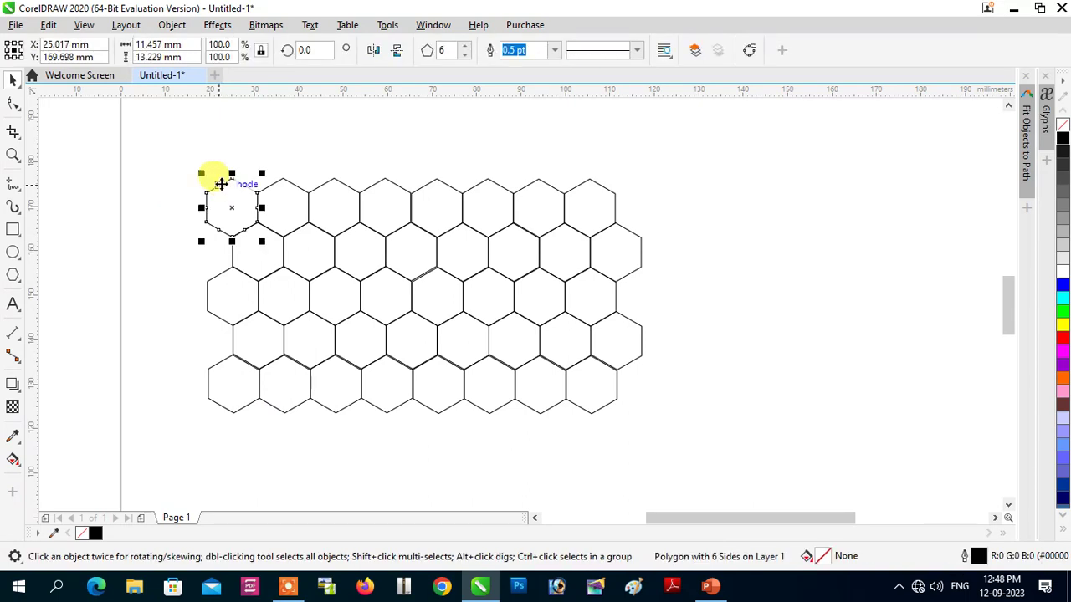
click(1063, 145)
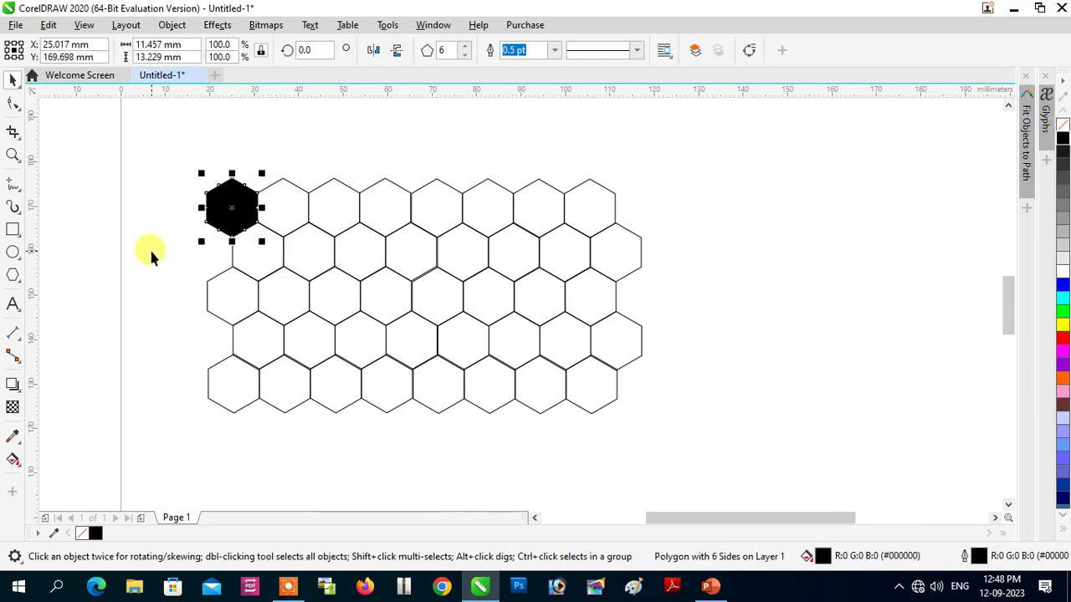
scroll(161, 249, up, 1)
scroll(172, 253, up, 1)
scroll(177, 258, down, 1)
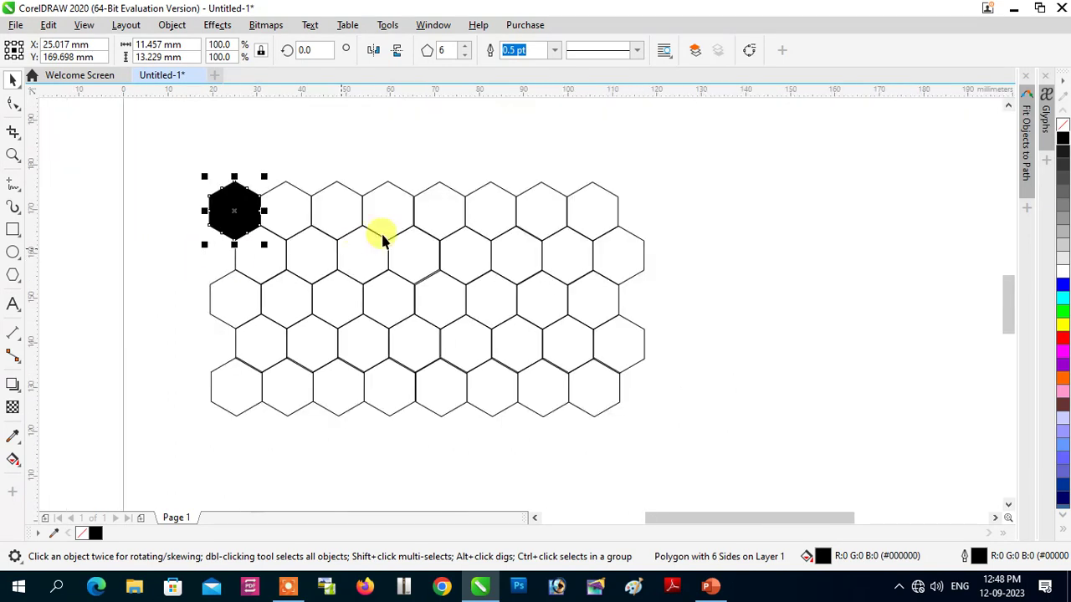
click(351, 194)
click(1060, 142)
click(452, 191)
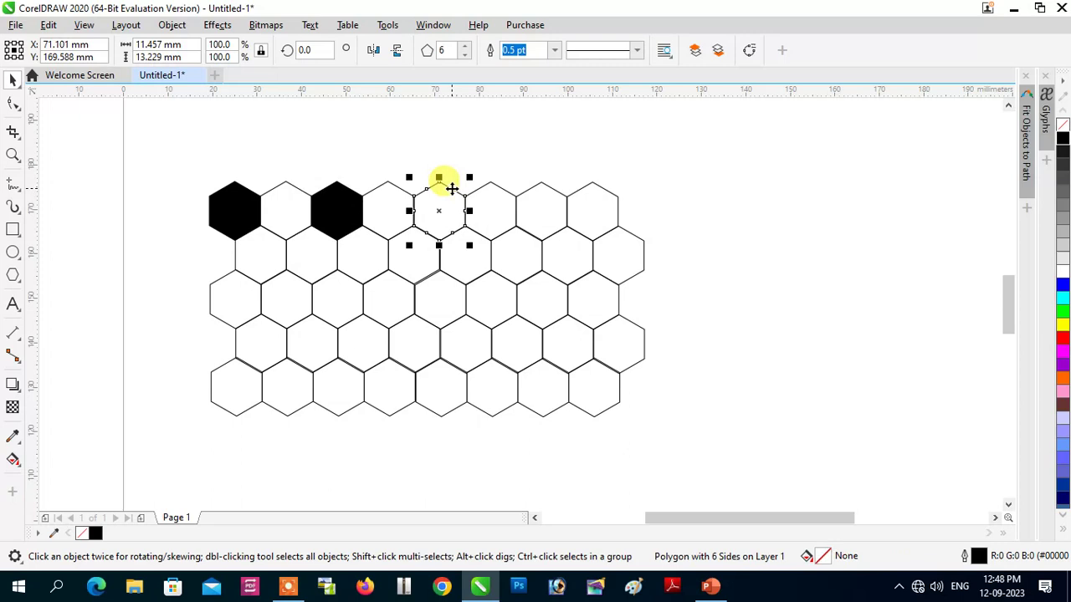
click(1061, 142)
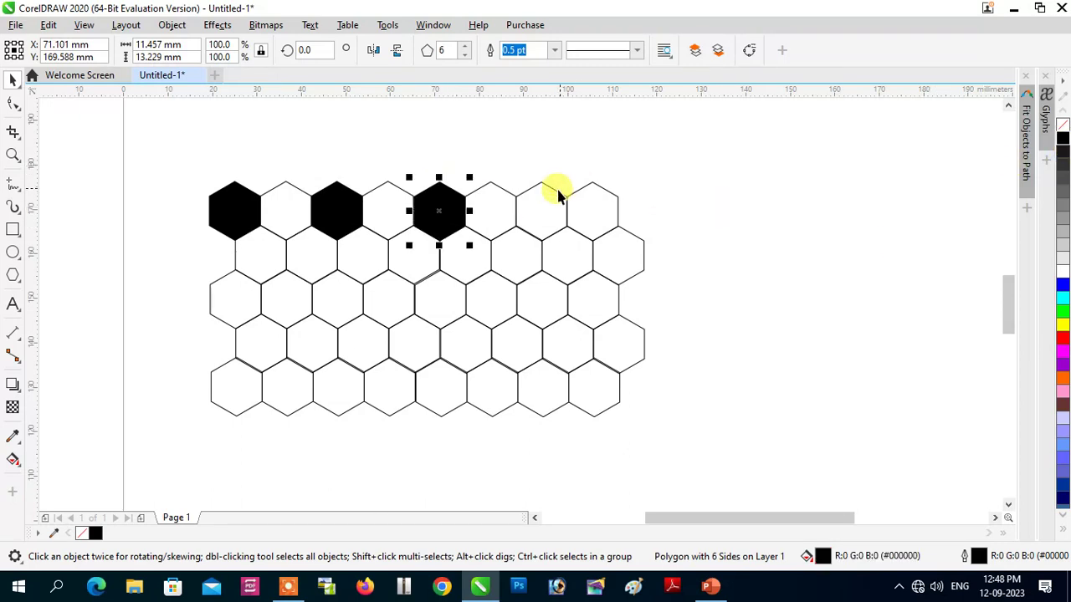
click(558, 198)
click(1062, 139)
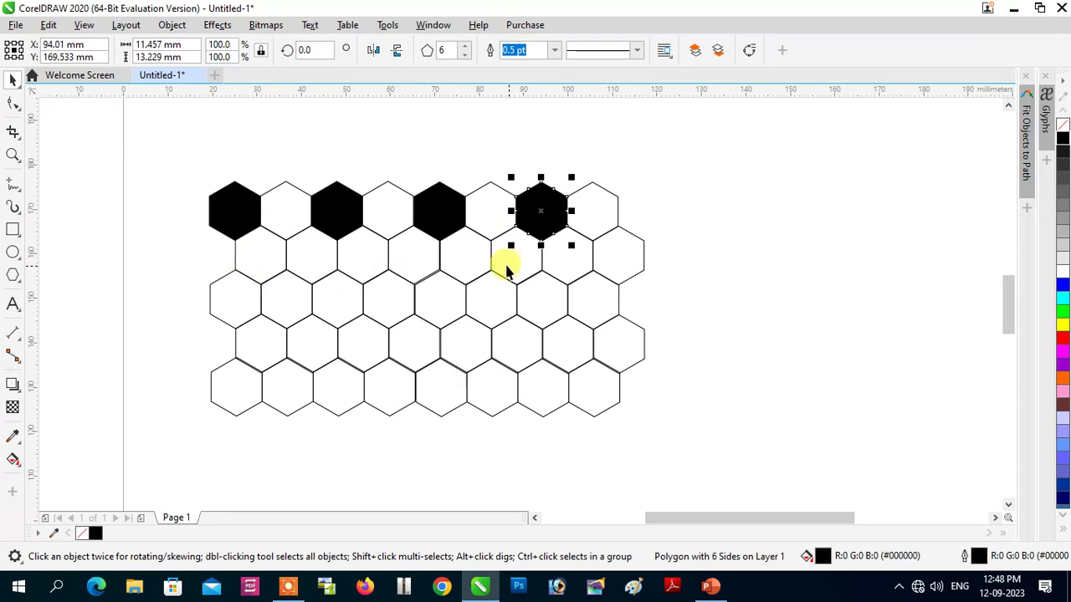
Fill the second, fourth, sixth and eighth hexagons of the third row with black
click(279, 283)
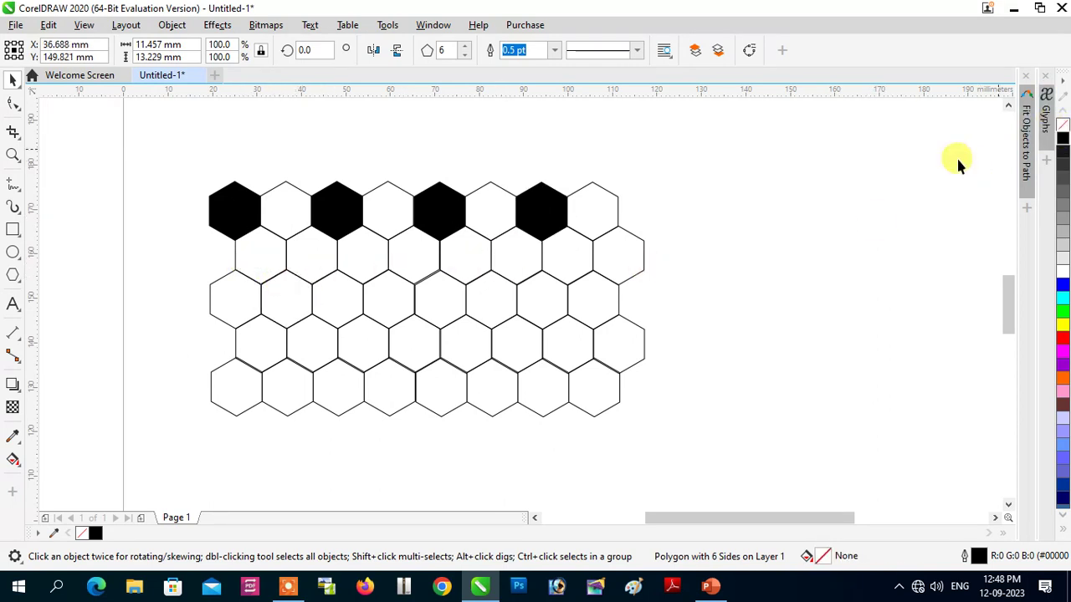
click(378, 276)
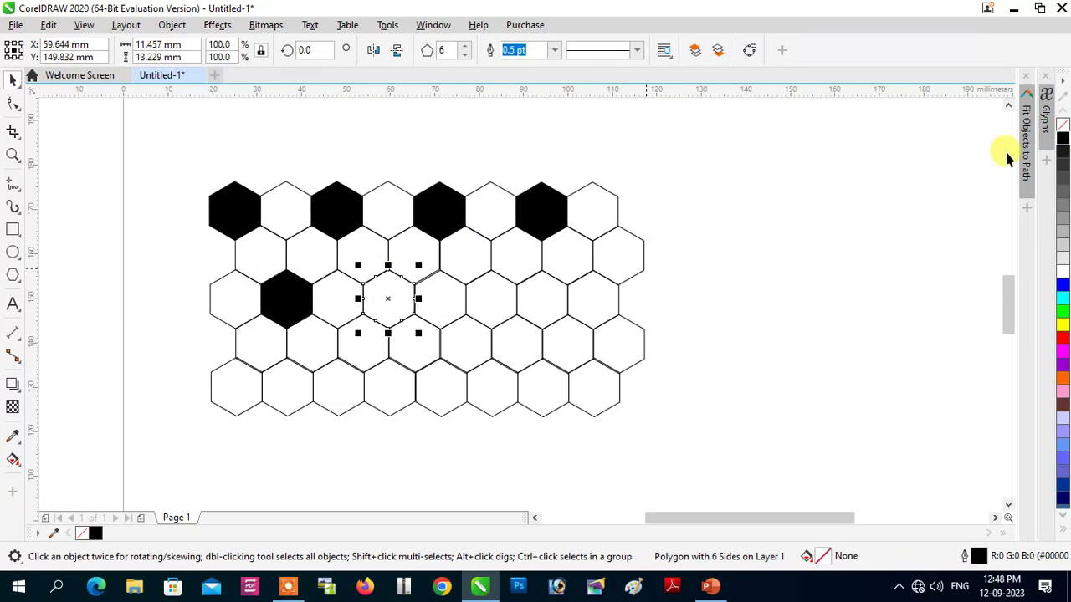
click(1062, 139)
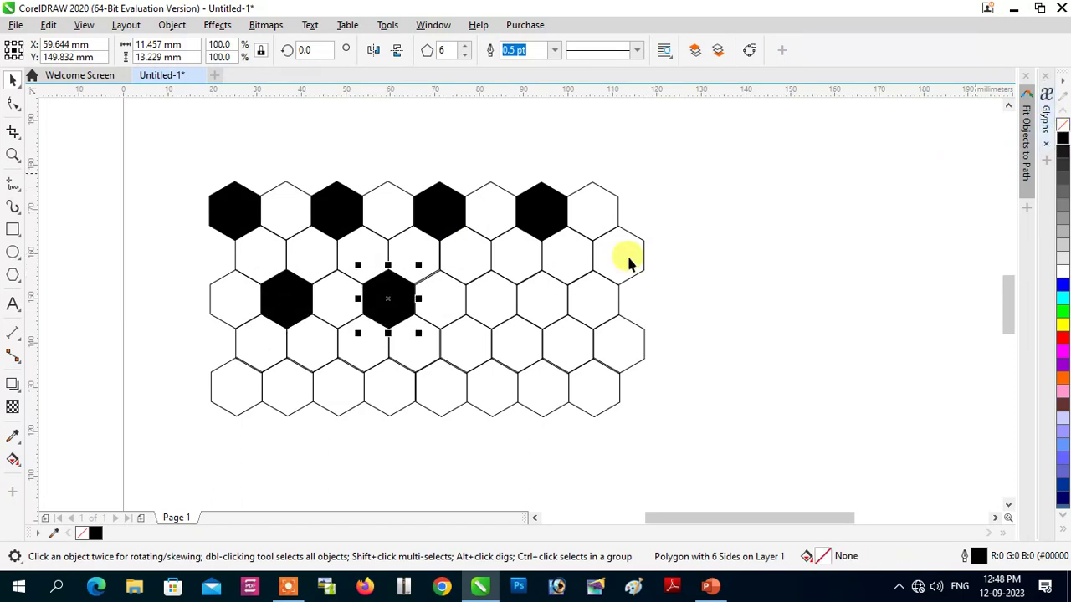
click(508, 283)
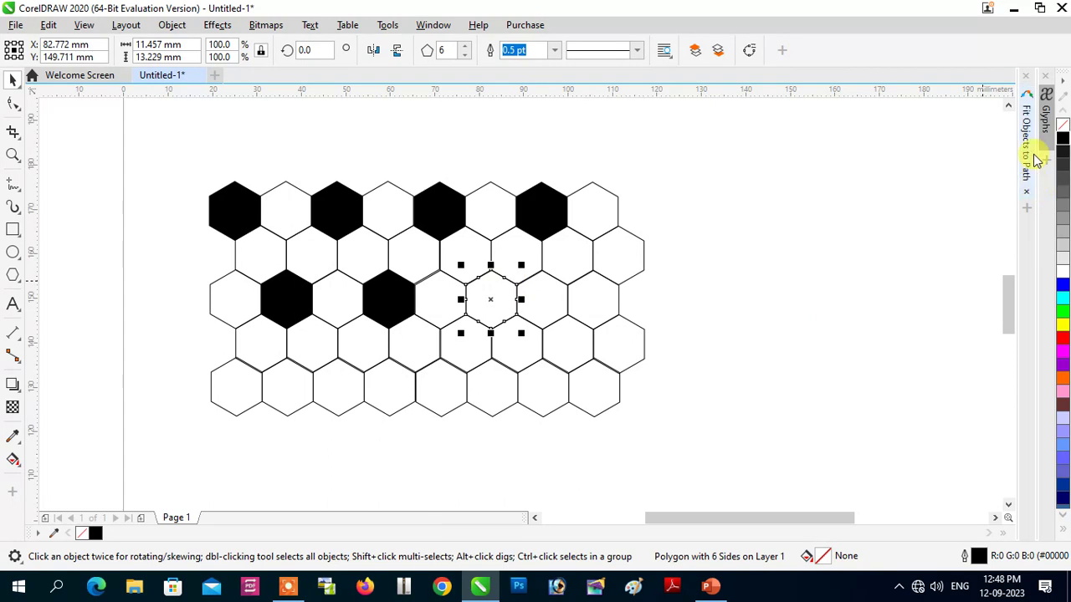
click(1059, 143)
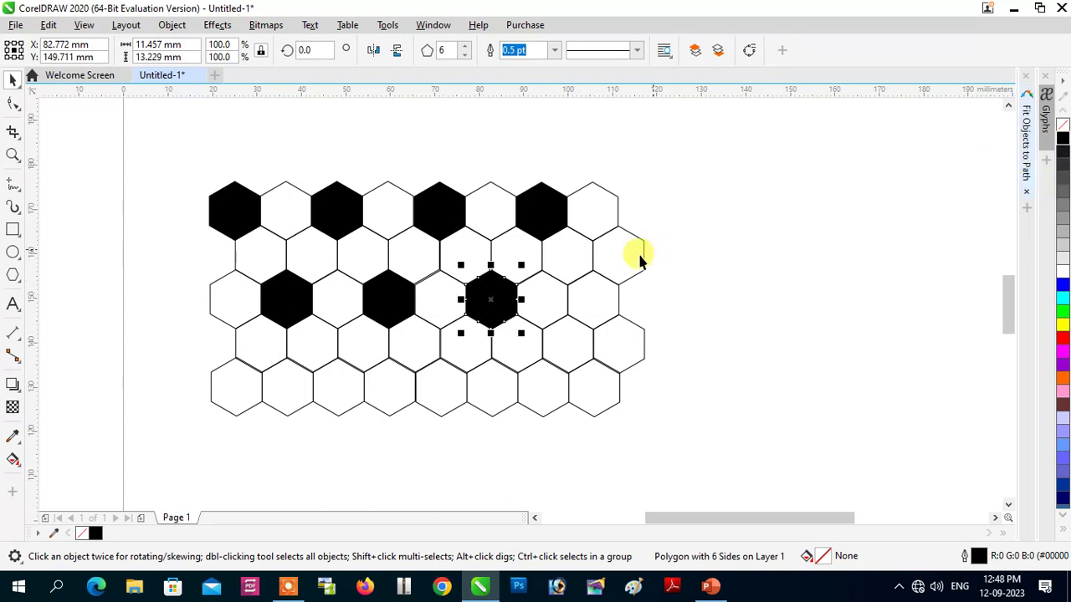
click(581, 284)
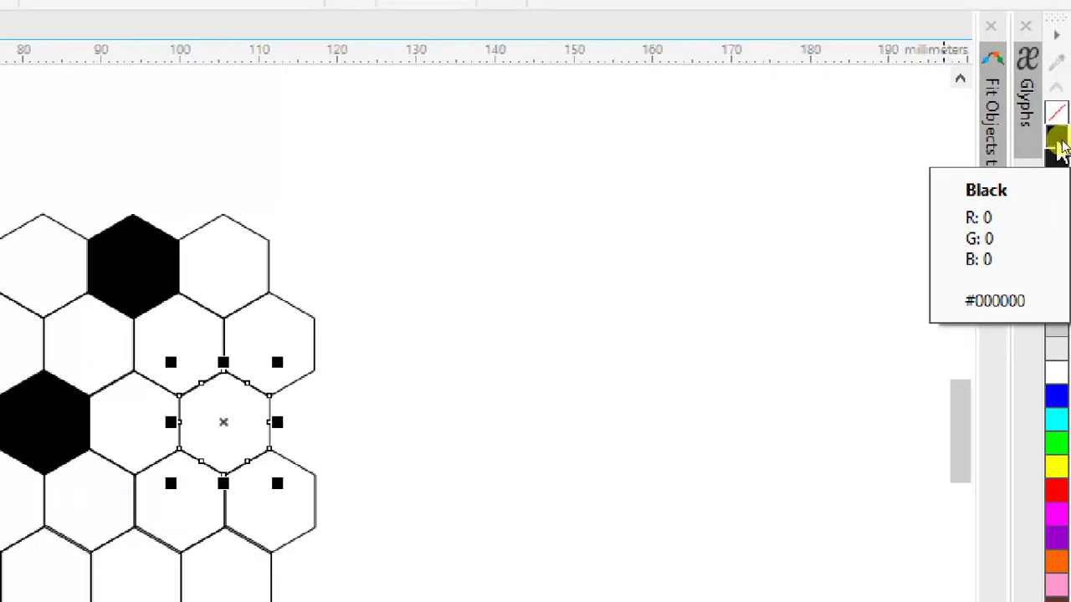
click(1059, 142)
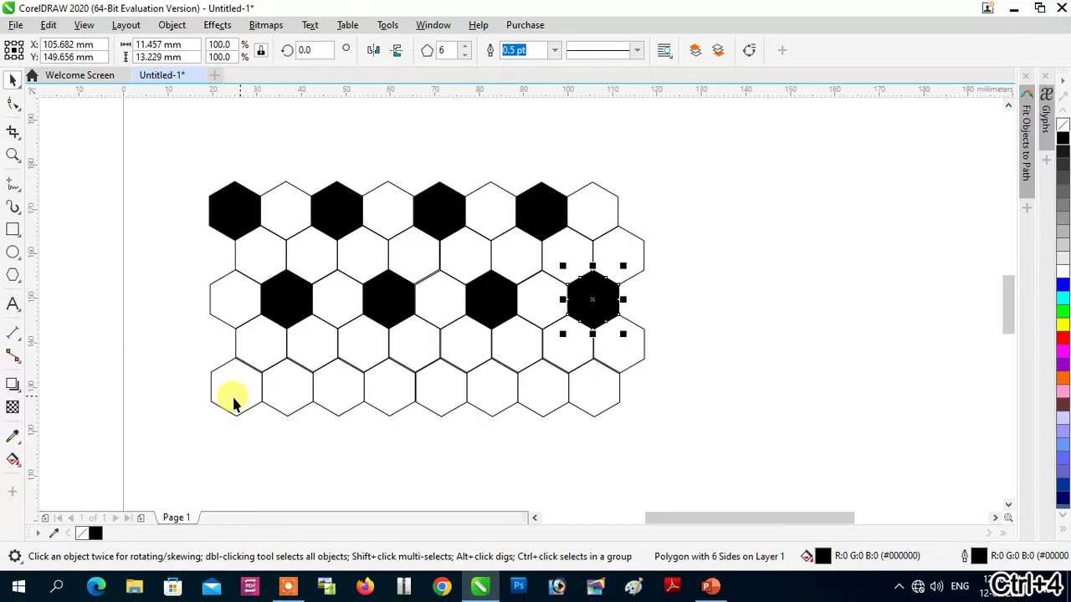
Fill the first, third, fifth and seventh hexagons of the bottom row with black
click(241, 416)
click(240, 415)
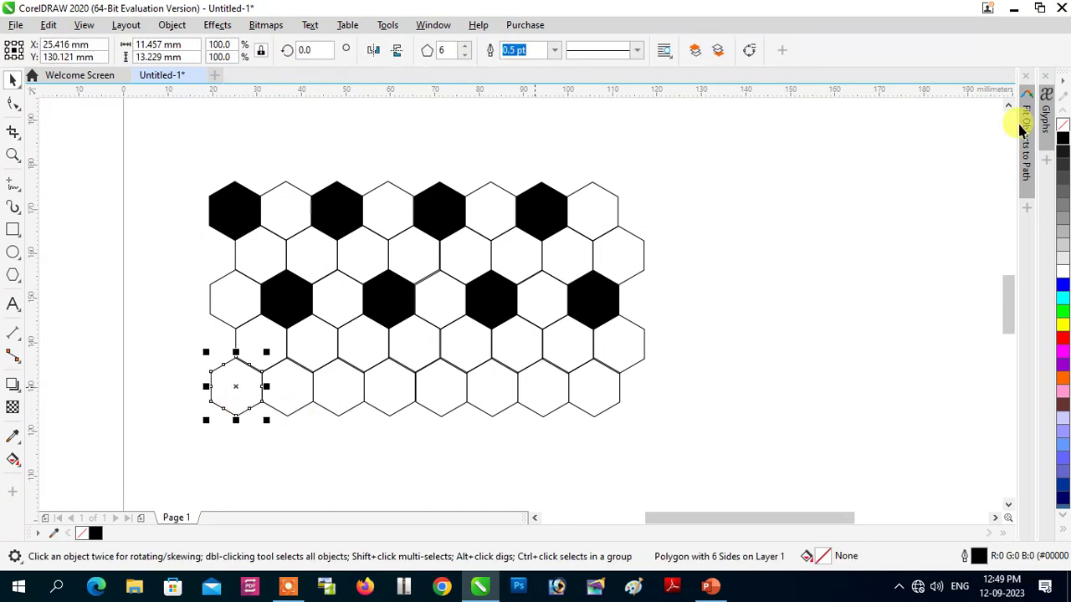
click(1062, 140)
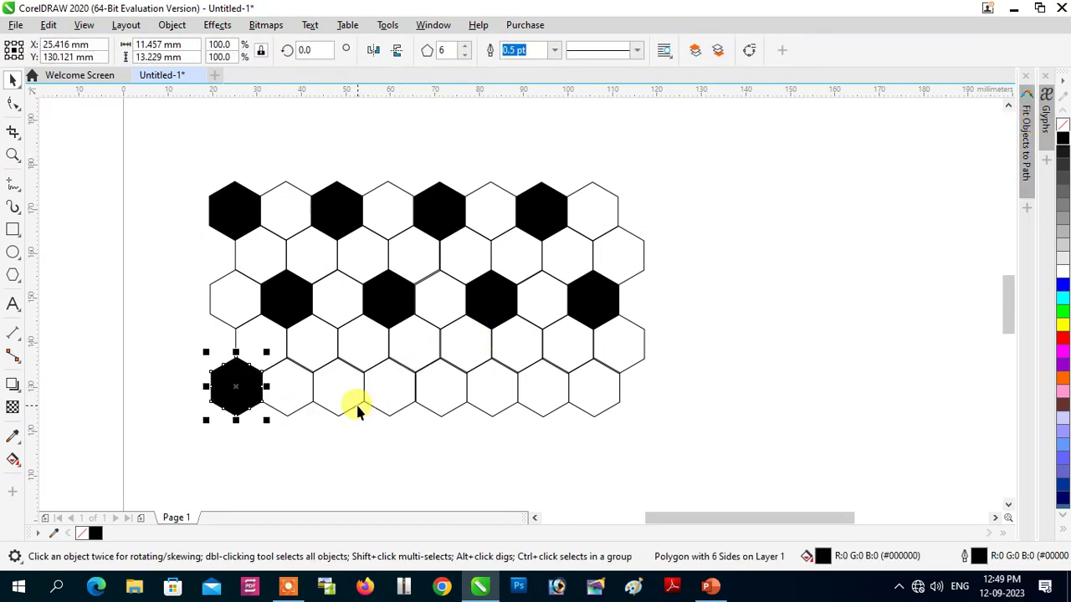
click(356, 403)
click(1063, 141)
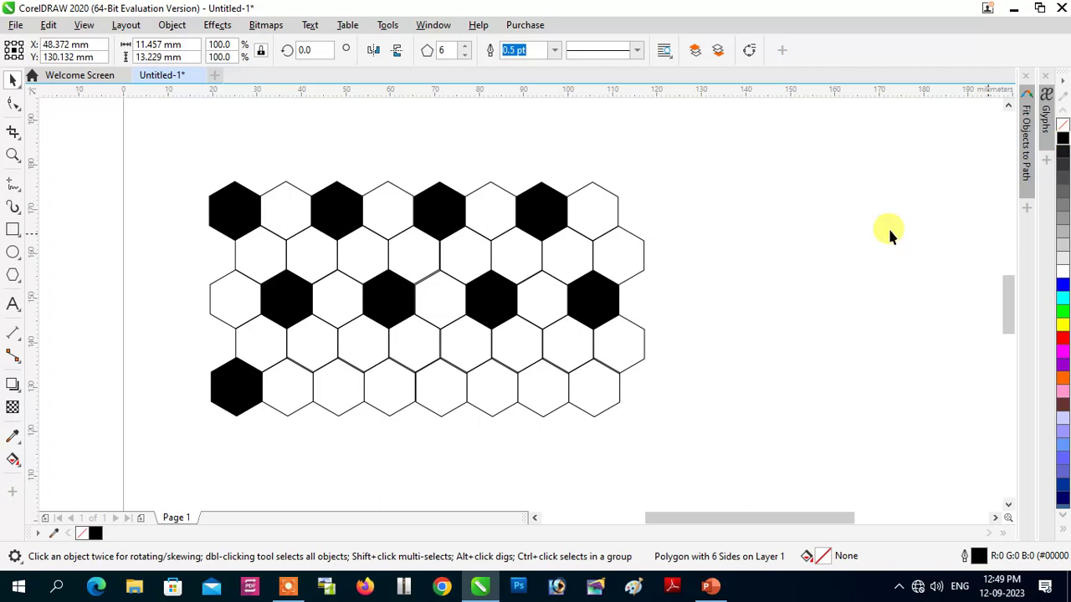
click(427, 410)
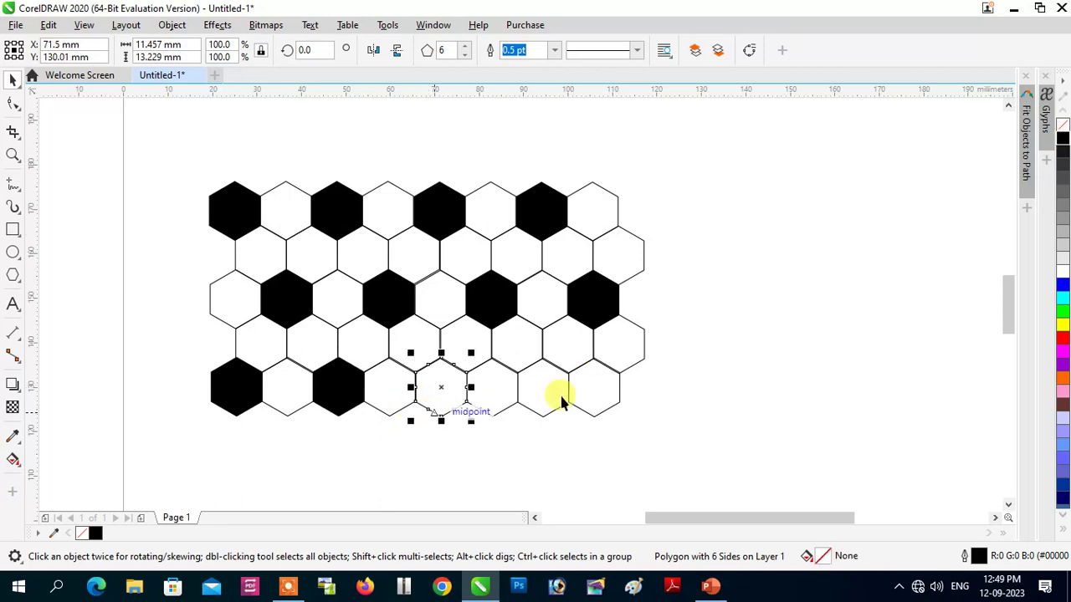
click(1062, 140)
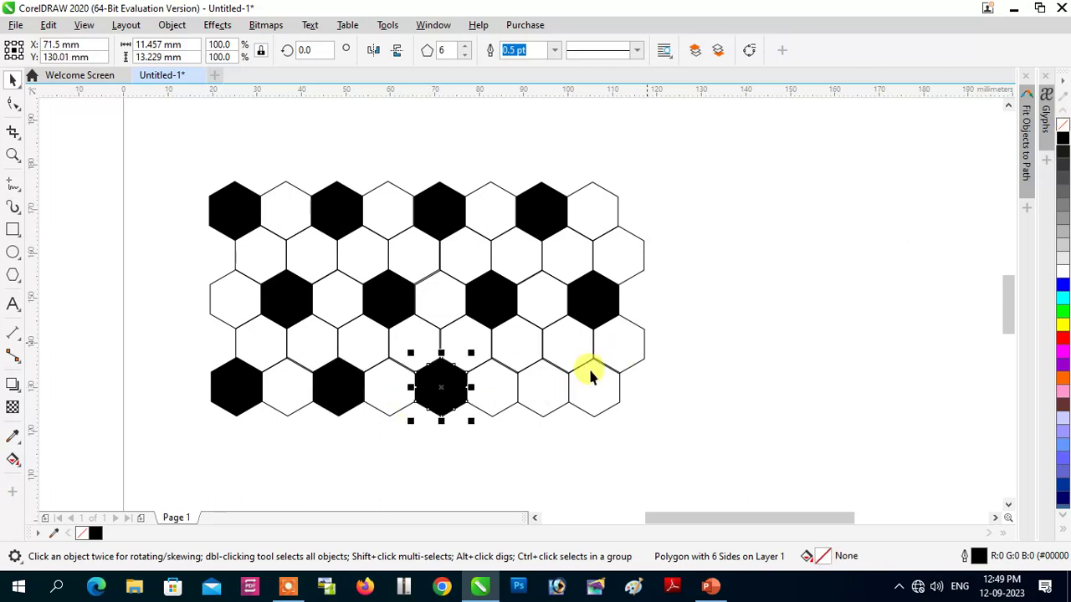
click(549, 411)
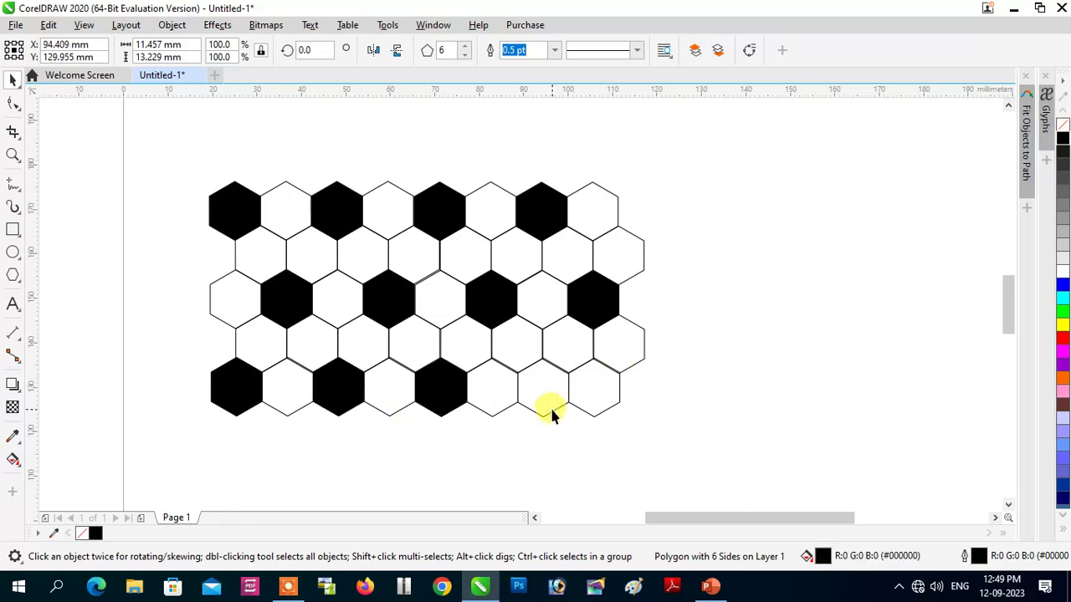
click(1063, 140)
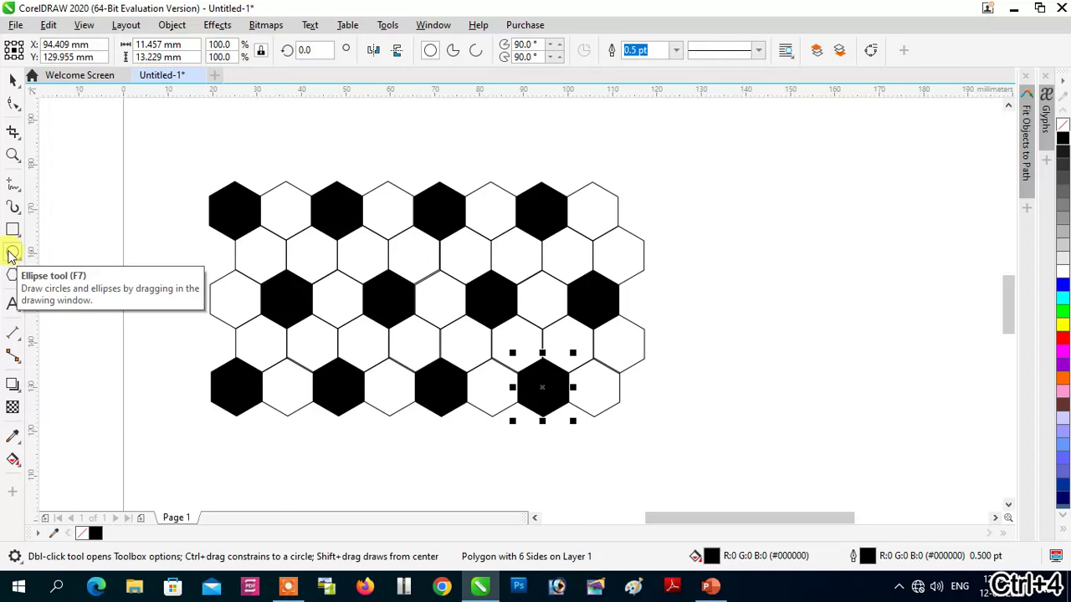
Draw a circle about 52 mm in diameter over the honeycomb and roughly centre it on the third row's fourth hexagon
click(12, 253)
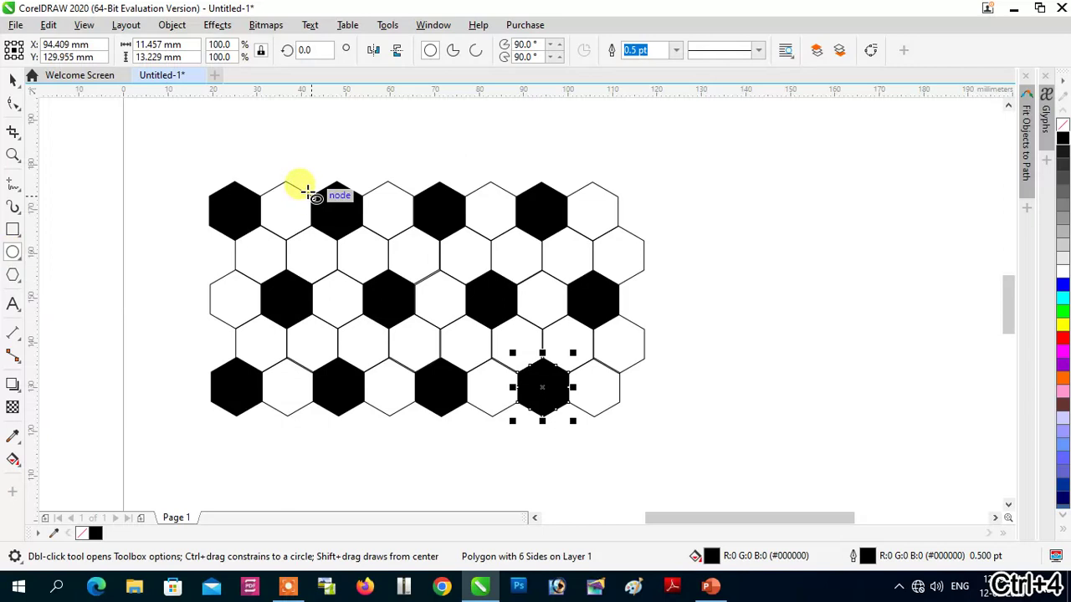
drag(308, 179, 499, 415)
key(ctrl)
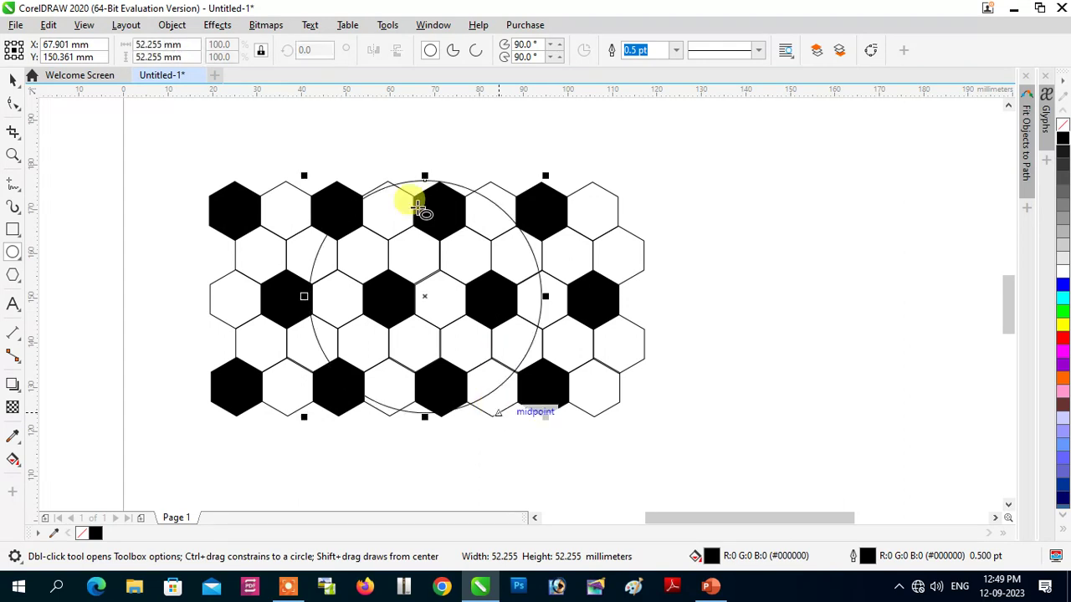
click(12, 84)
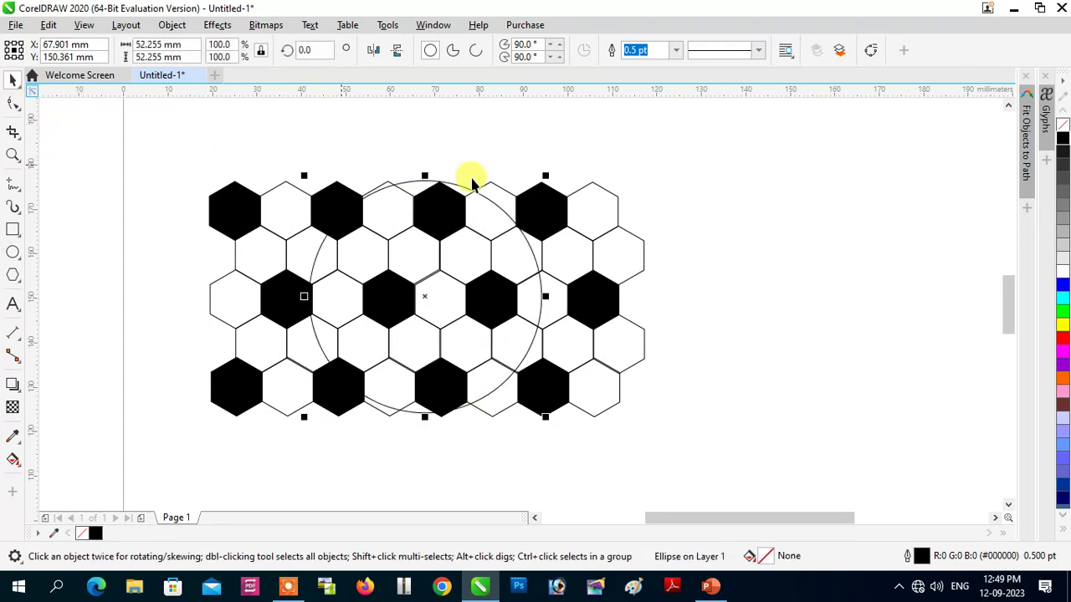
drag(463, 190, 439, 192)
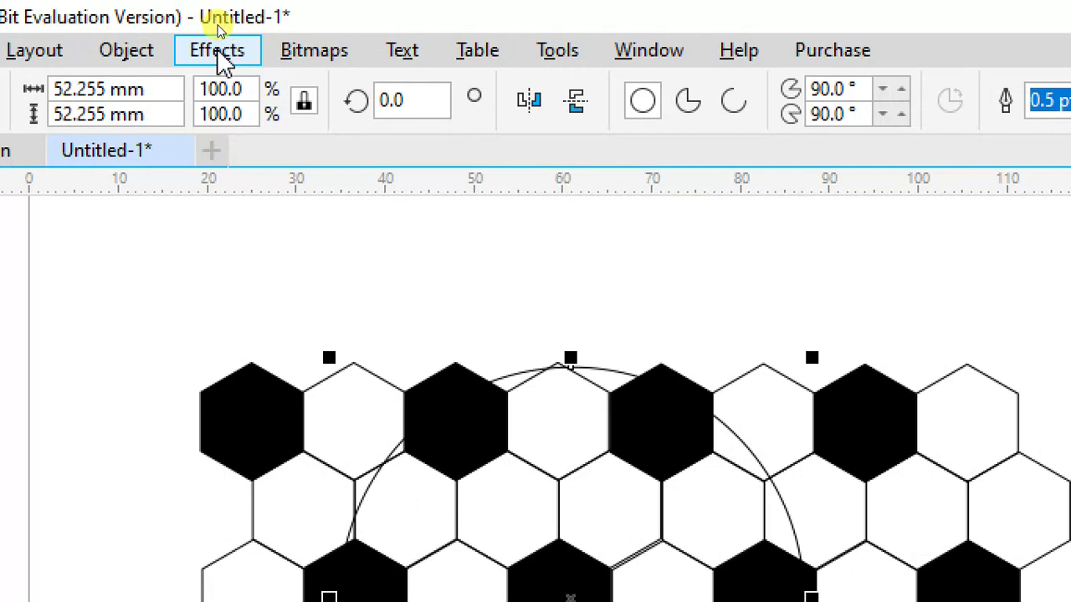
Apply a frozen Fish Eye lens with a 100% rate to the circle
click(219, 50)
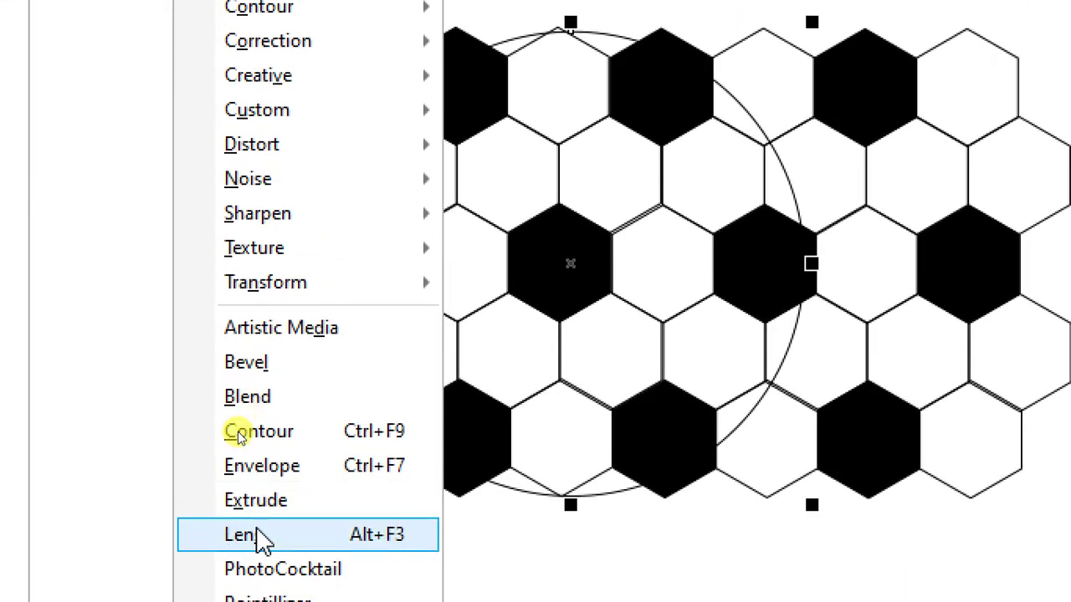
click(322, 535)
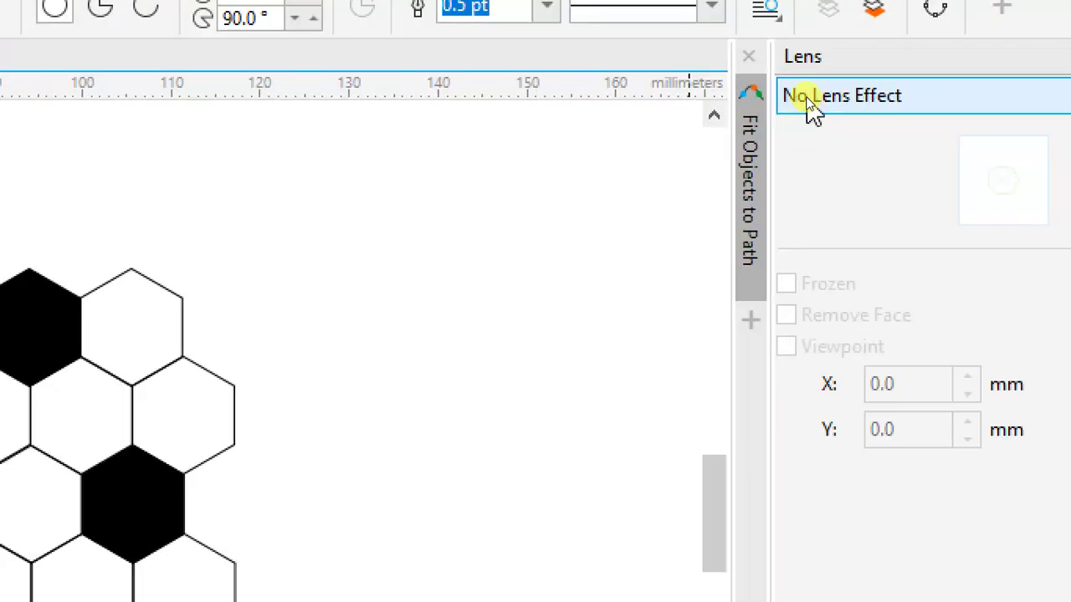
click(806, 96)
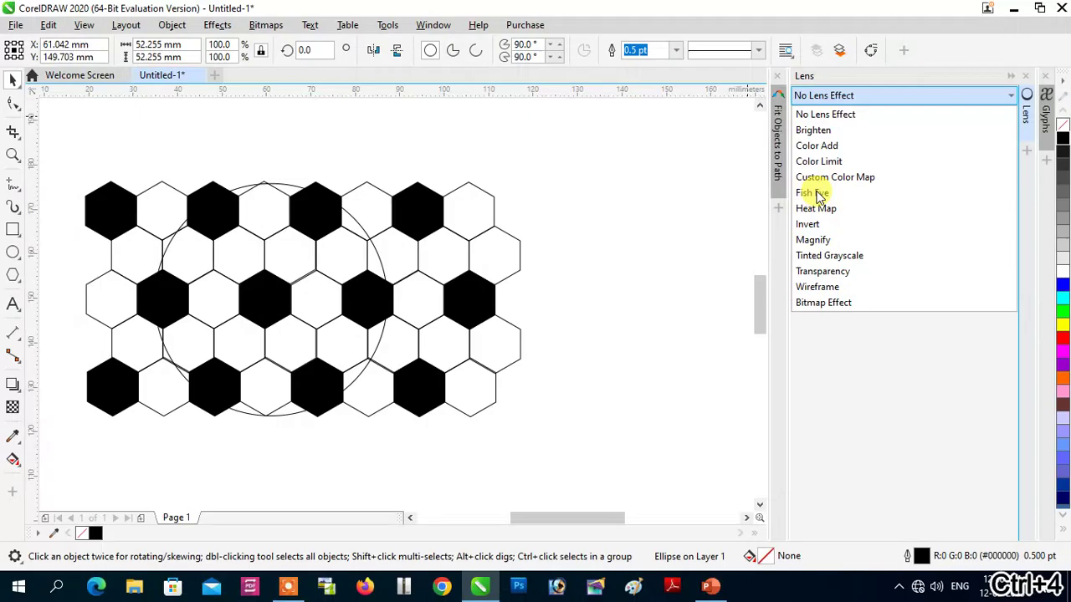
click(832, 293)
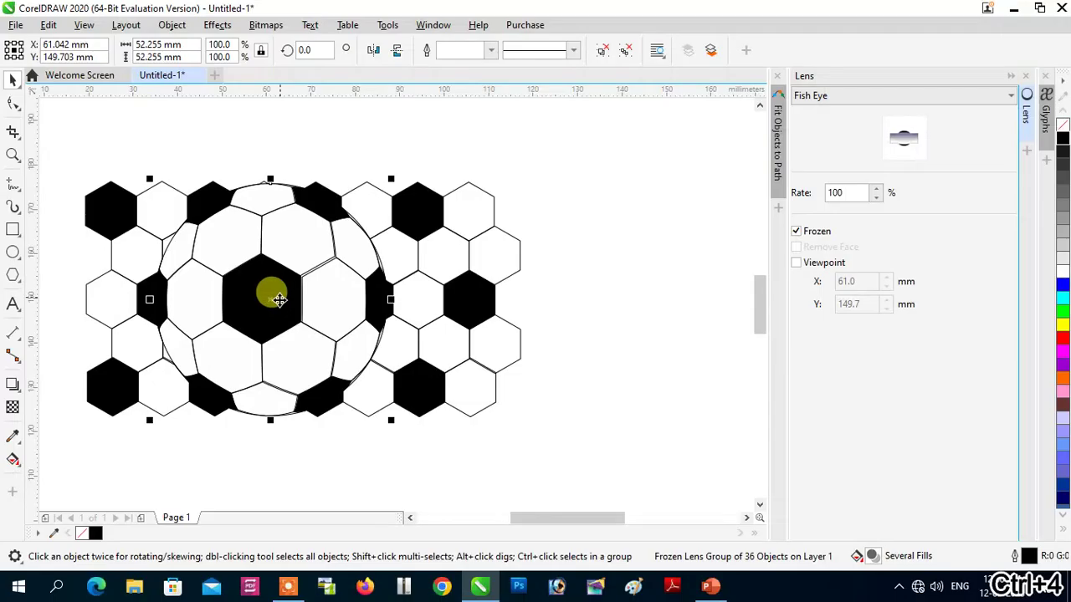
Move the frozen lens ball off the honeycomb to the lower right and delete the original hexagon grid
drag(270, 293, 641, 393)
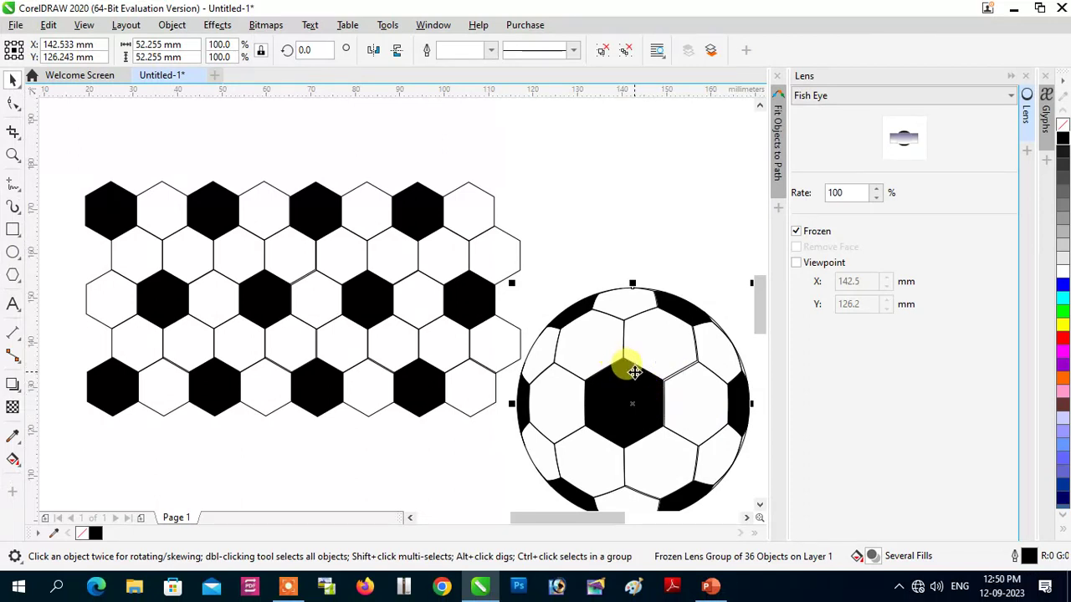
scroll(758, 324, down, 1)
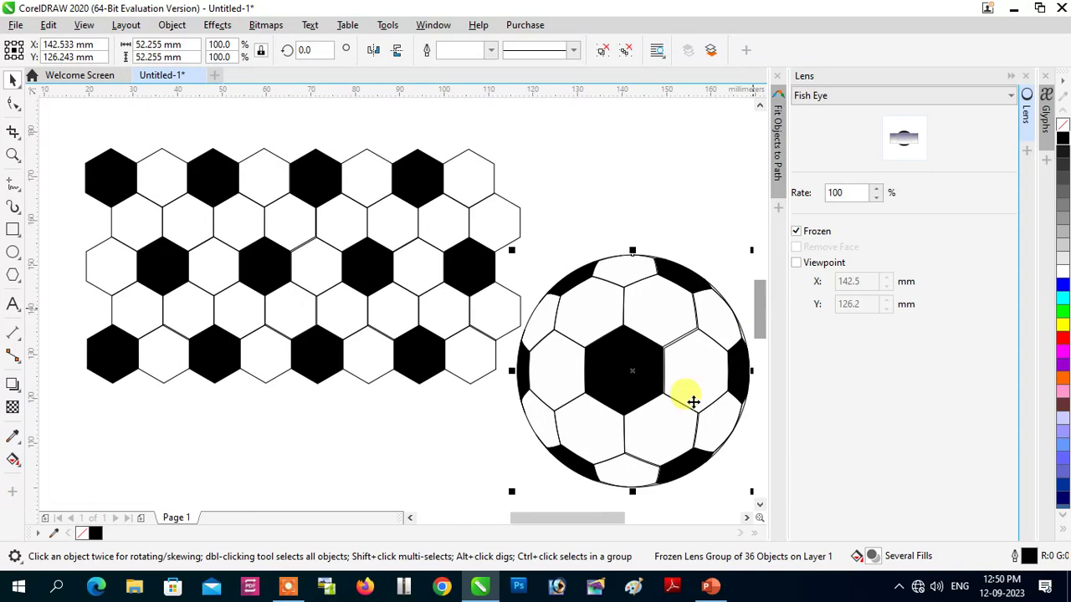
drag(65, 135, 525, 428)
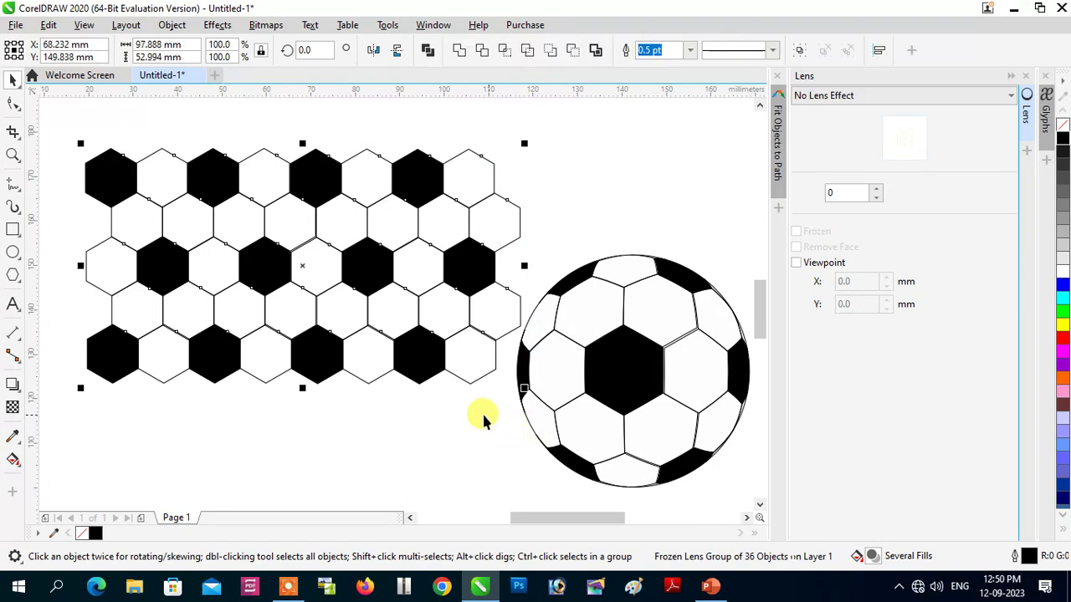
key(Delete)
Move the ball back to where the grid was, enlarge it proportionally to about 62.5 mm and reposition it slightly up and left
click(637, 382)
drag(554, 371, 236, 315)
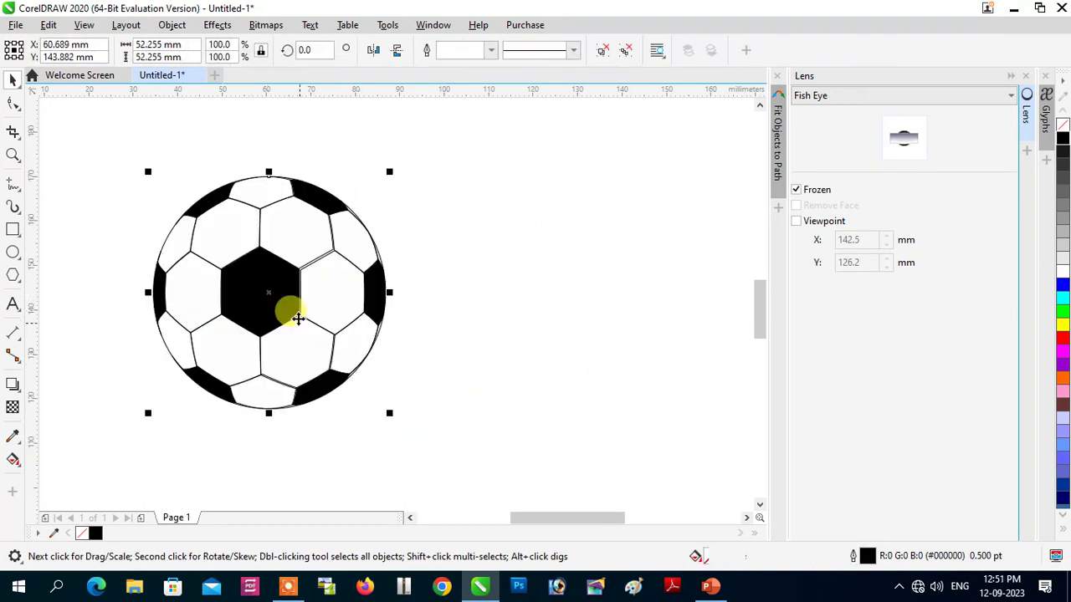
drag(383, 410, 452, 459)
drag(344, 283, 251, 187)
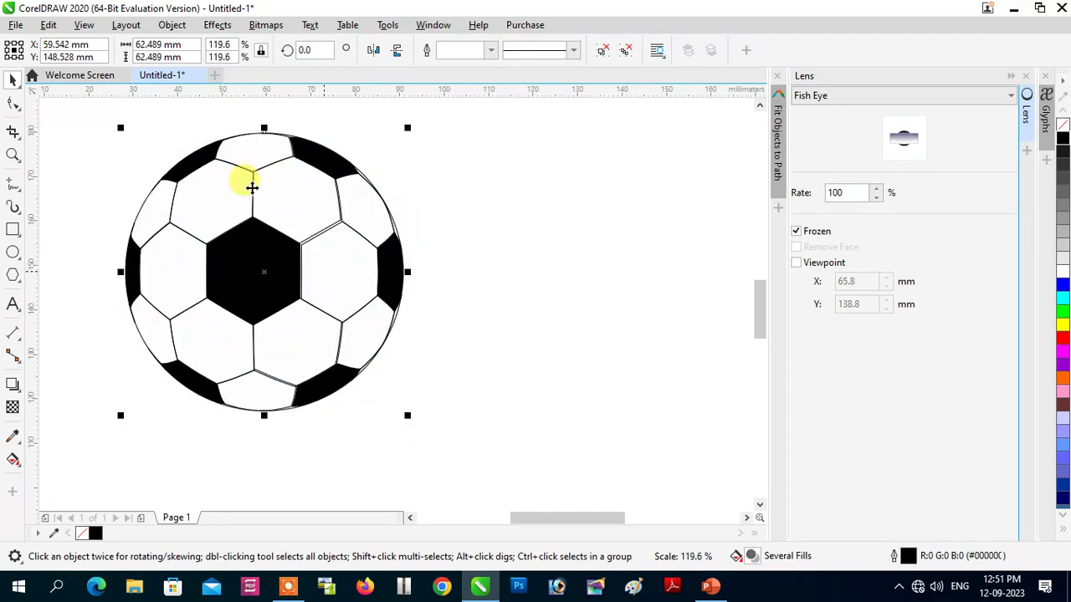
click(576, 260)
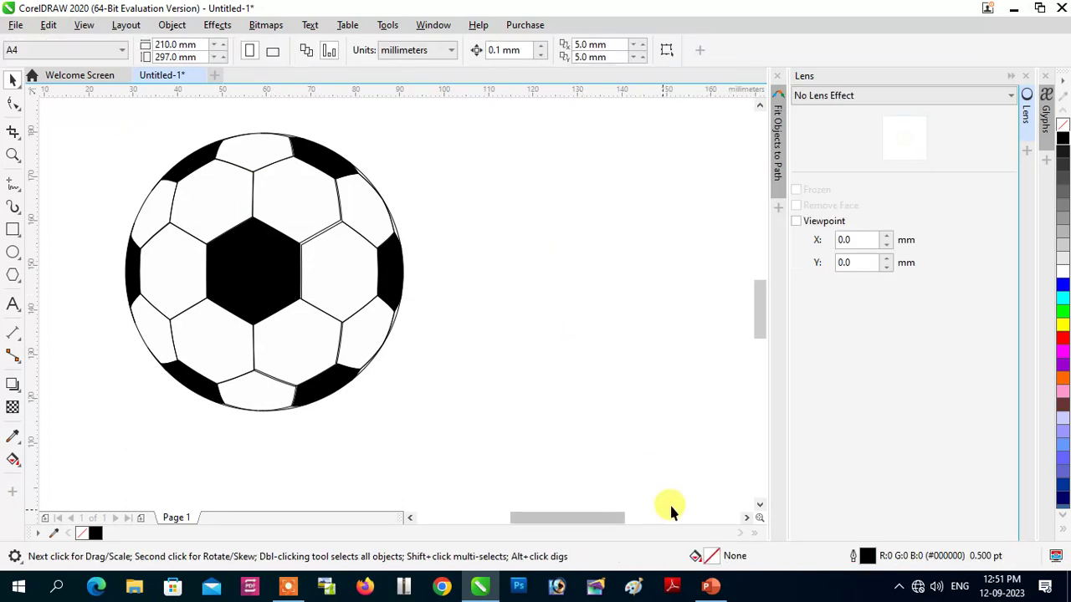